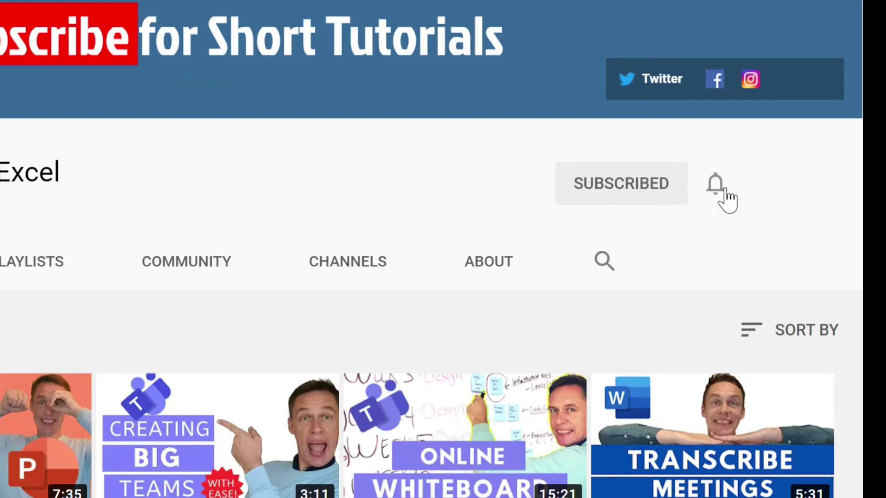
Step: Set the subscribed channel's notification bell to All
{"action": "left_click", "coordinate": [715, 188]}
{"action": "left_click", "coordinate": [701, 236]}
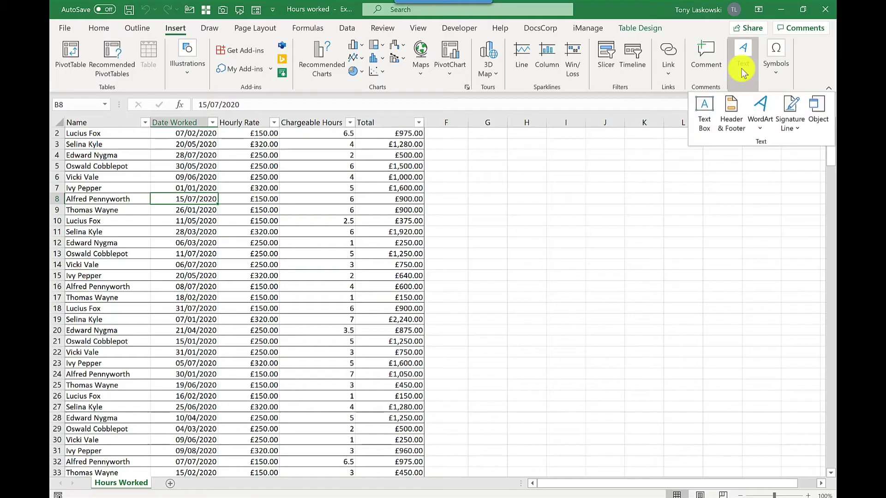
{"action": "left_click", "coordinate": [760, 108]}
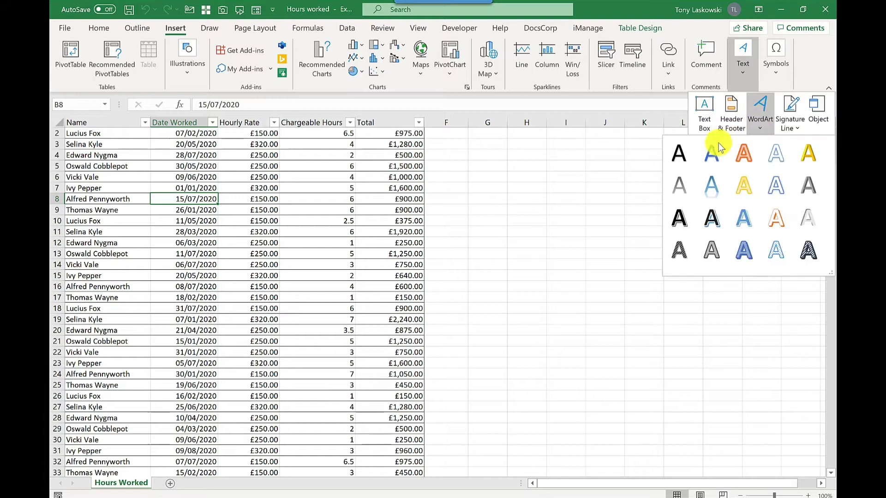
{"action": "left_click", "coordinate": [686, 151]}
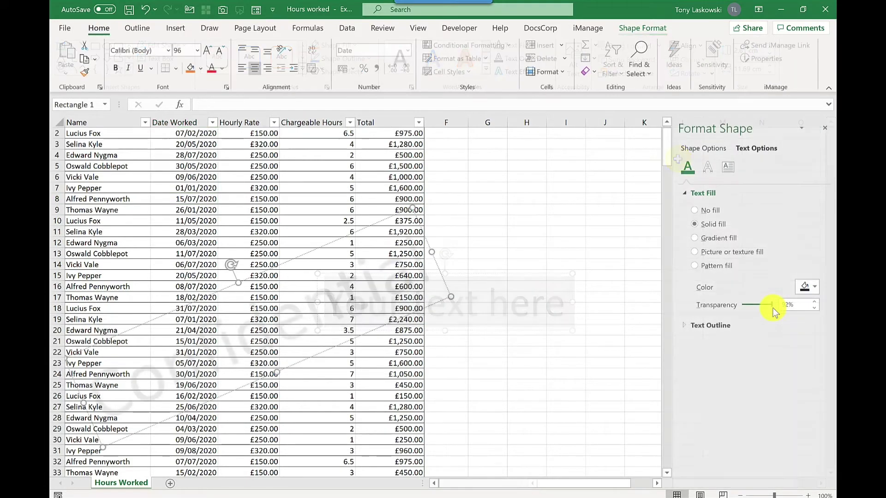
{"action": "left_click", "coordinate": [493, 234]}
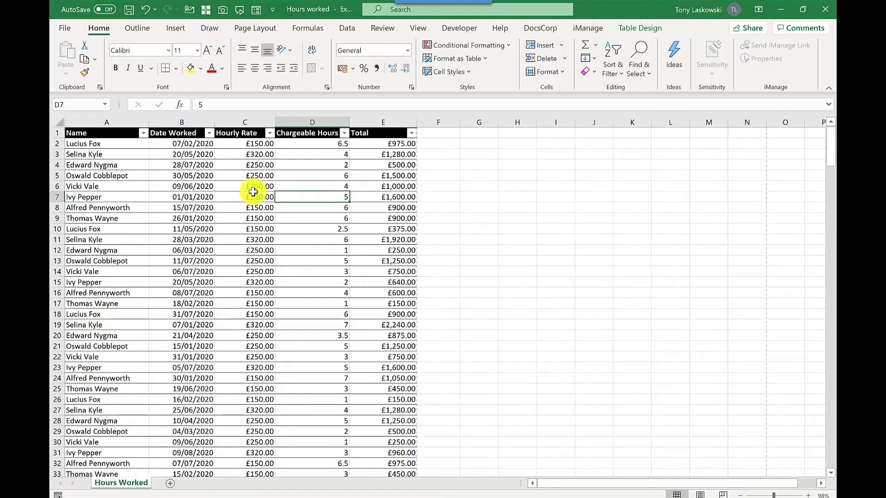
Step: Switch the Hours Worked sheet to page layout with its header open via Insert > Header & Footer
{"action": "left_click", "coordinate": [183, 23]}
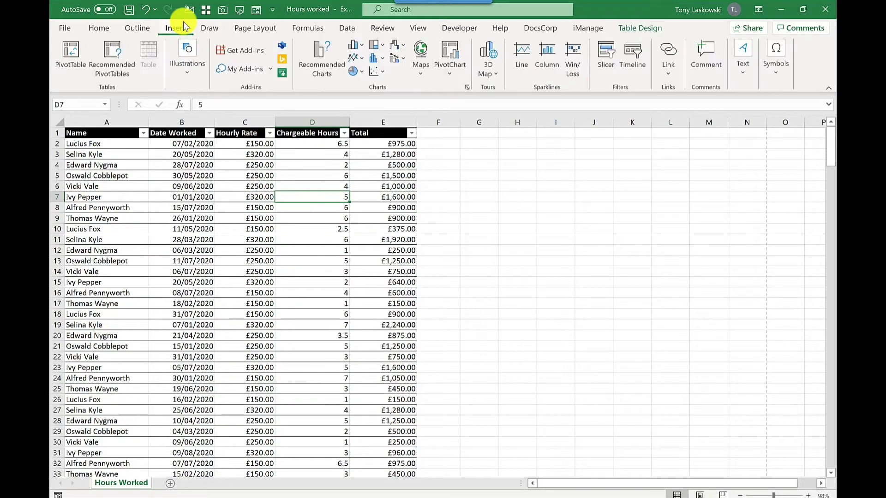
{"action": "left_click", "coordinate": [743, 83]}
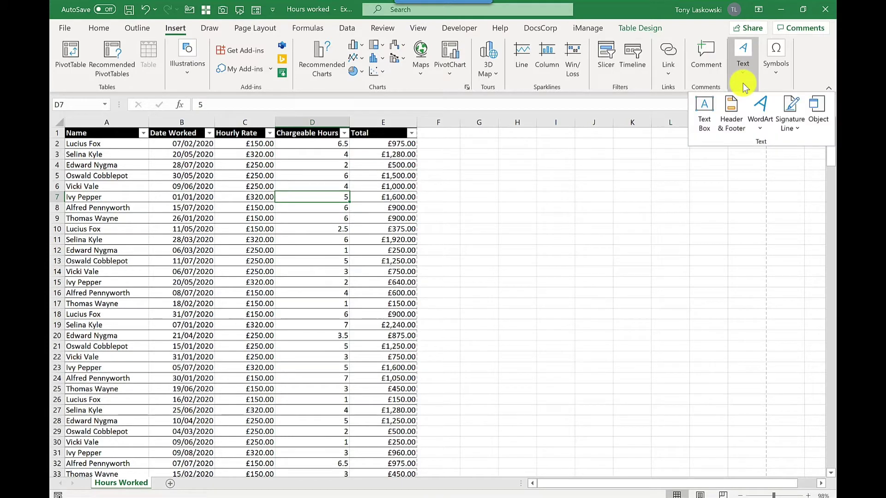
{"action": "left_click", "coordinate": [740, 131]}
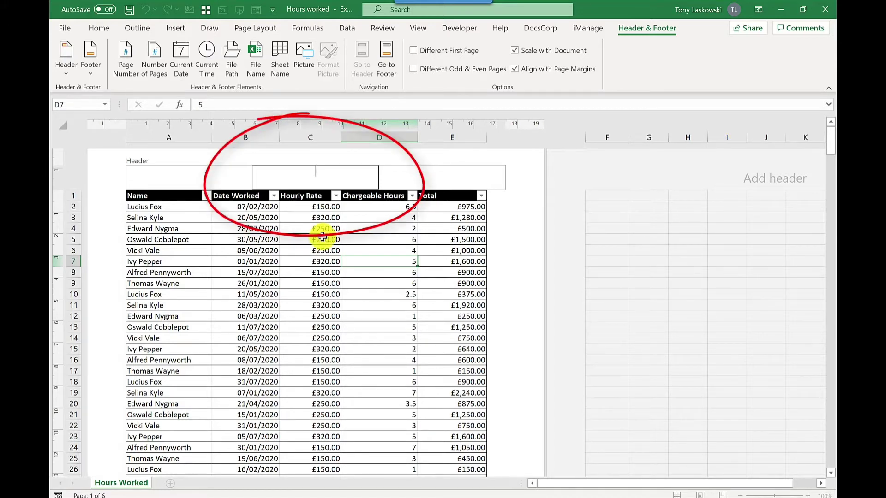
Step: Insert the second 'Confidential' image from a Bing search into the centre header section
{"action": "left_click", "coordinate": [311, 67]}
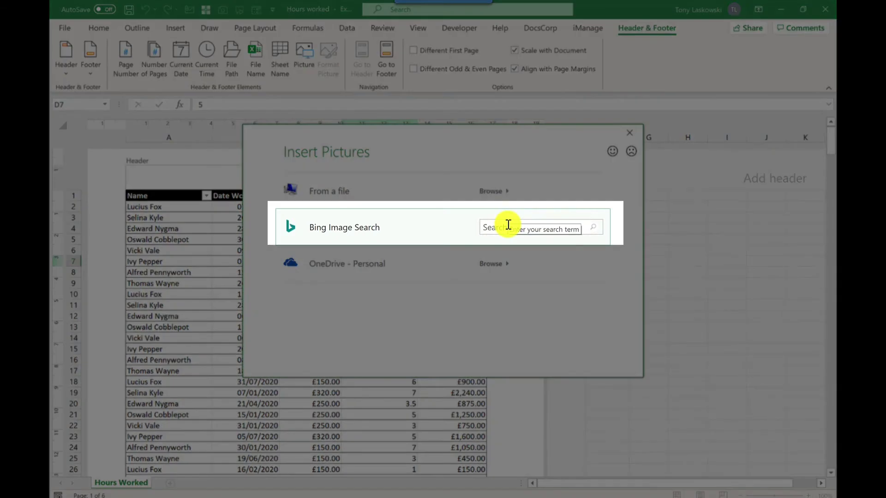
{"action": "left_click", "coordinate": [508, 225]}
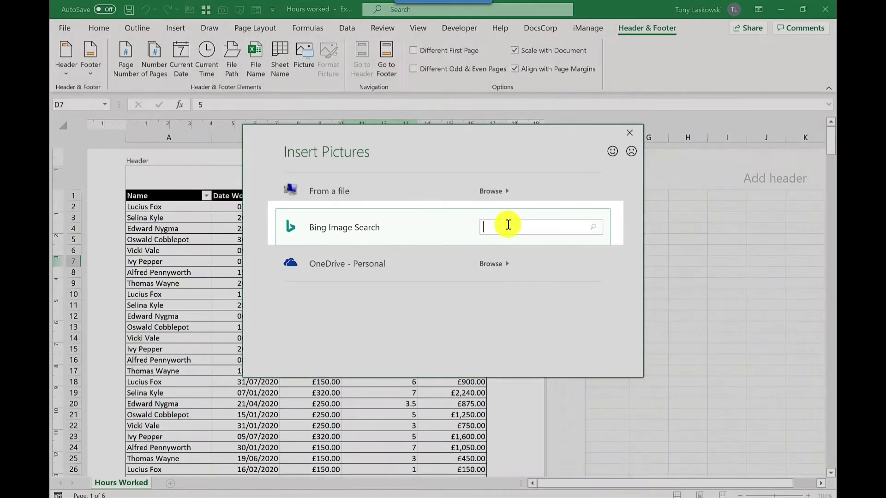
{"action": "type", "text": "Confidential"}
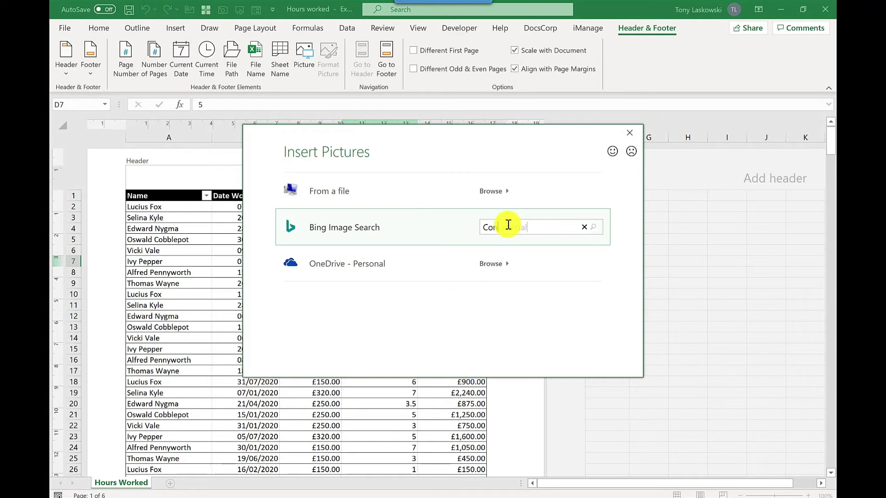
{"action": "key", "text": "Return"}
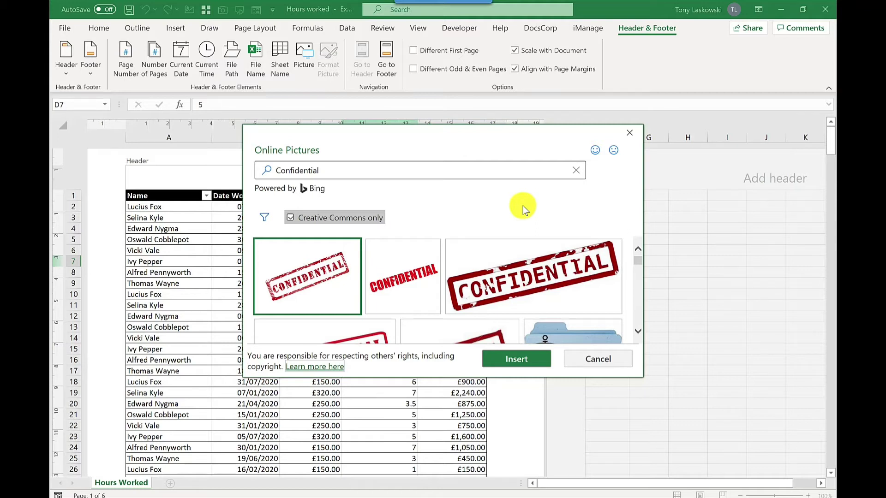
{"action": "left_click", "coordinate": [399, 290]}
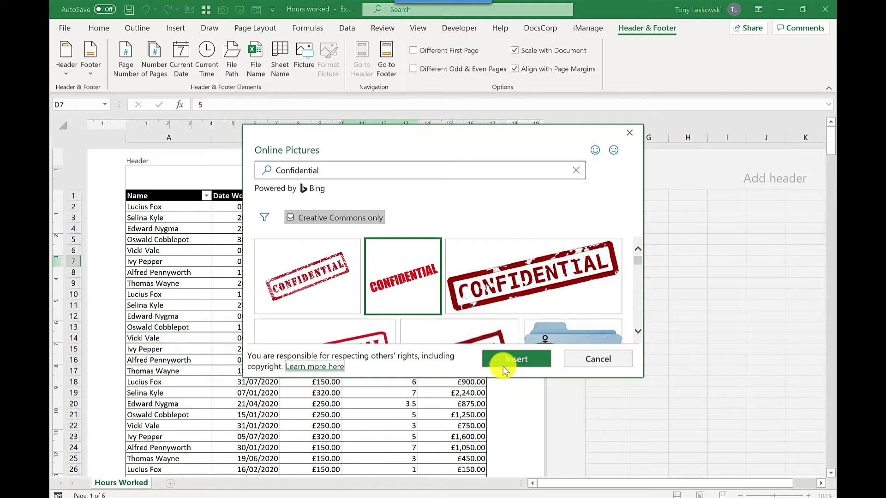
{"action": "left_click", "coordinate": [537, 366]}
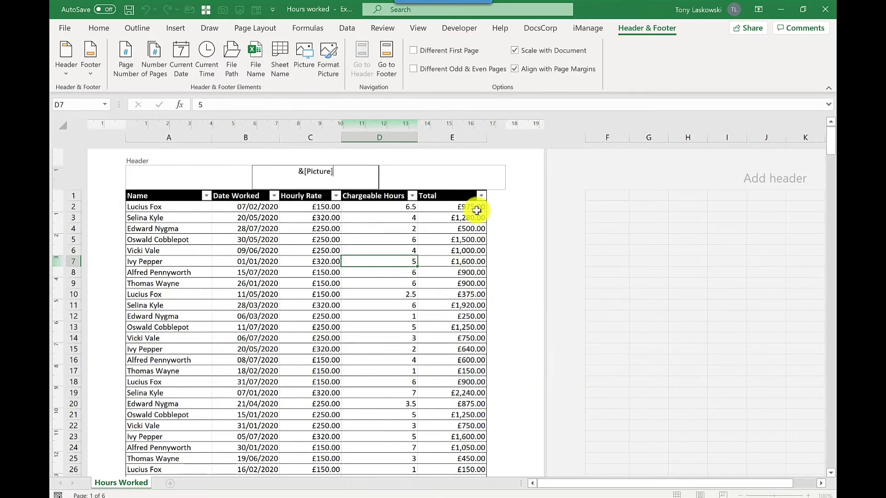
Step: Render the CONFIDENTIAL picture on the page, then reselect its centre header section
{"action": "left_click", "coordinate": [469, 179]}
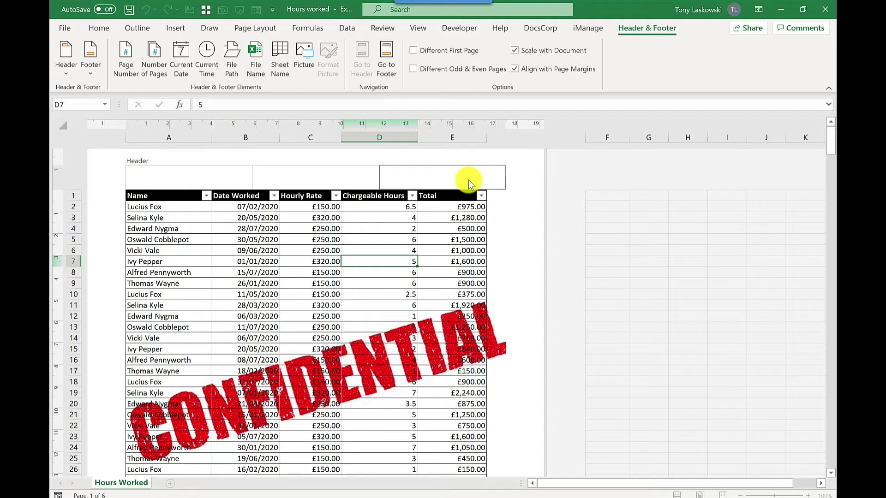
{"action": "left_click", "coordinate": [346, 173]}
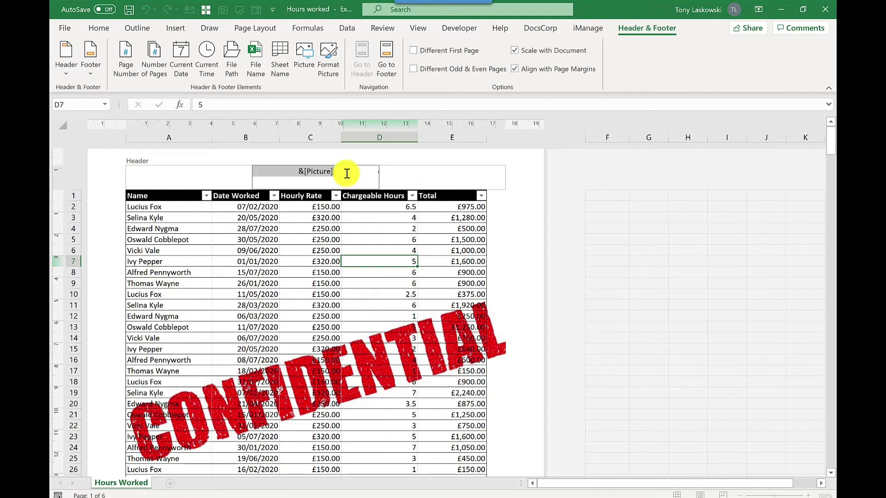
Step: Set the header picture's colour to Grayscale in Format Picture
{"action": "left_click", "coordinate": [332, 79]}
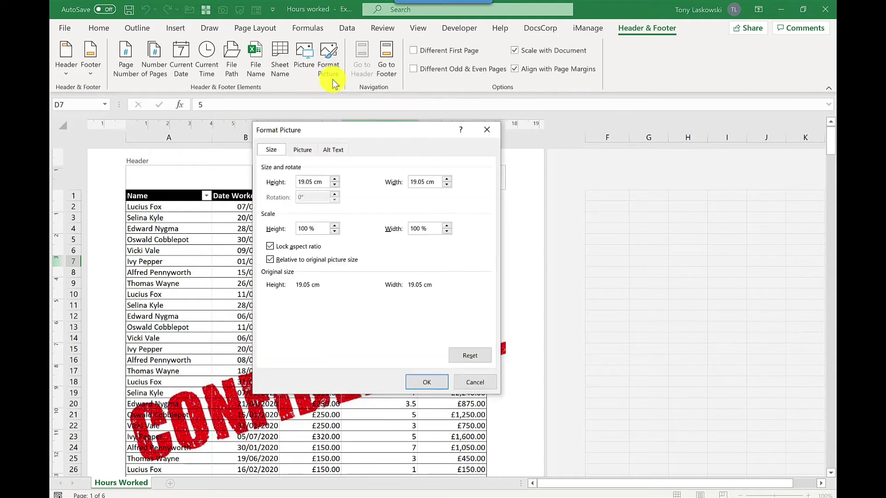
{"action": "left_click", "coordinate": [305, 151]}
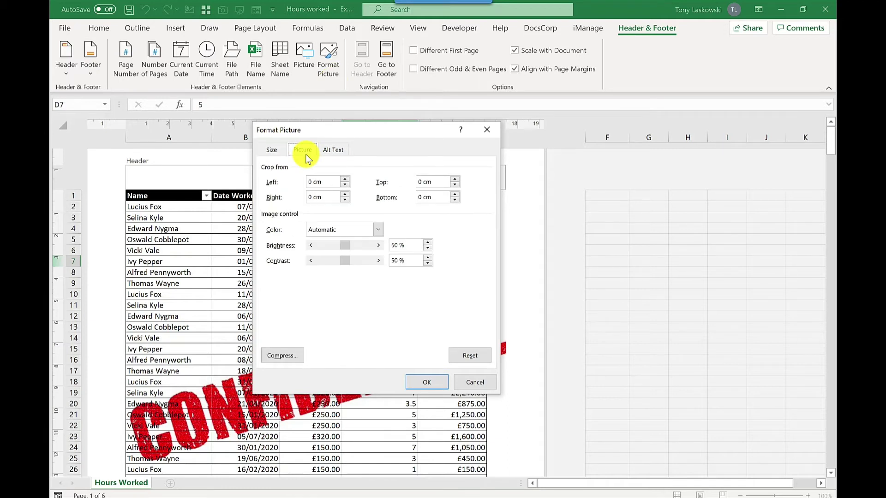
{"action": "left_click", "coordinate": [378, 230]}
{"action": "left_click", "coordinate": [366, 249]}
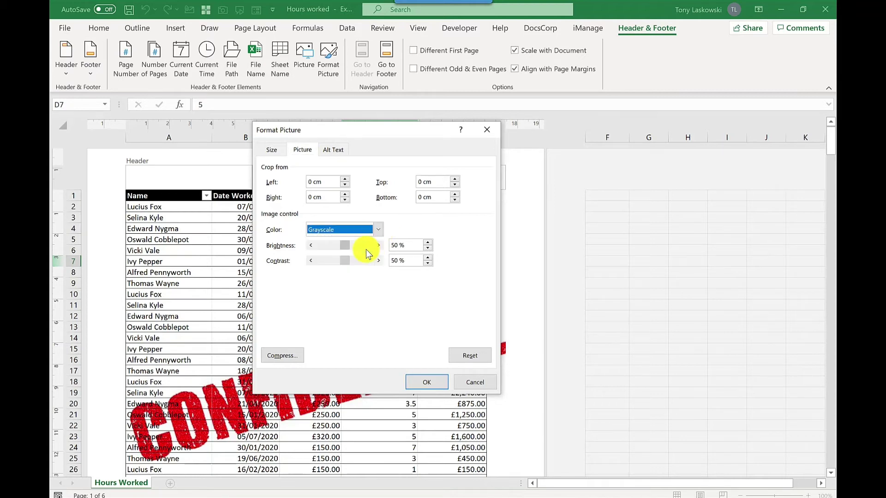
{"action": "left_click", "coordinate": [427, 382]}
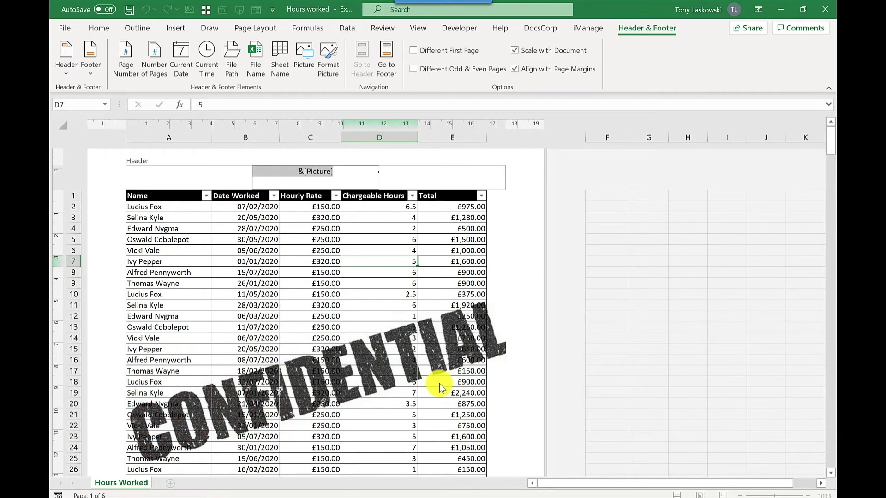
Step: Change the header picture's colour to Washout for a faint watermark look
{"action": "left_click", "coordinate": [324, 70]}
{"action": "left_click", "coordinate": [302, 150]}
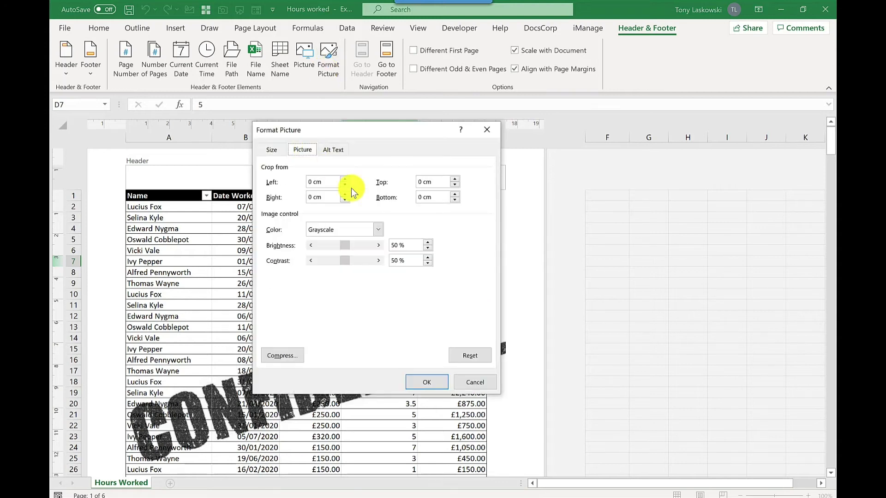
{"action": "left_click", "coordinate": [378, 229]}
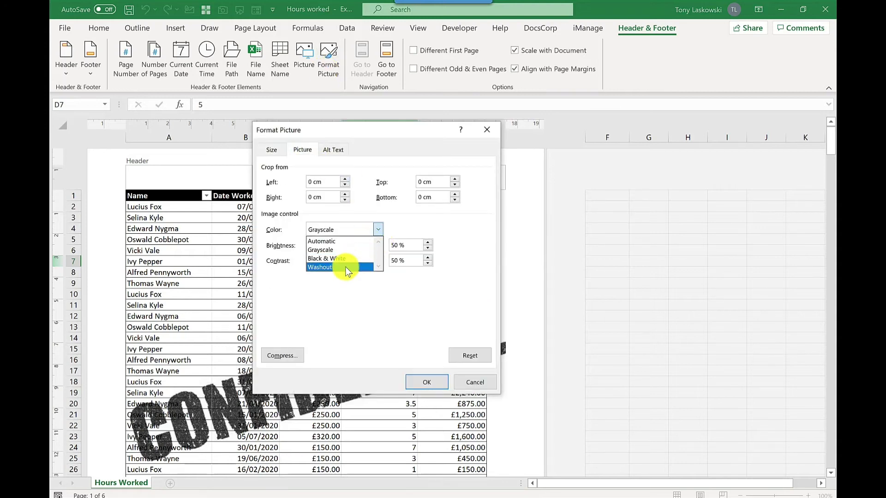
{"action": "left_click", "coordinate": [346, 269]}
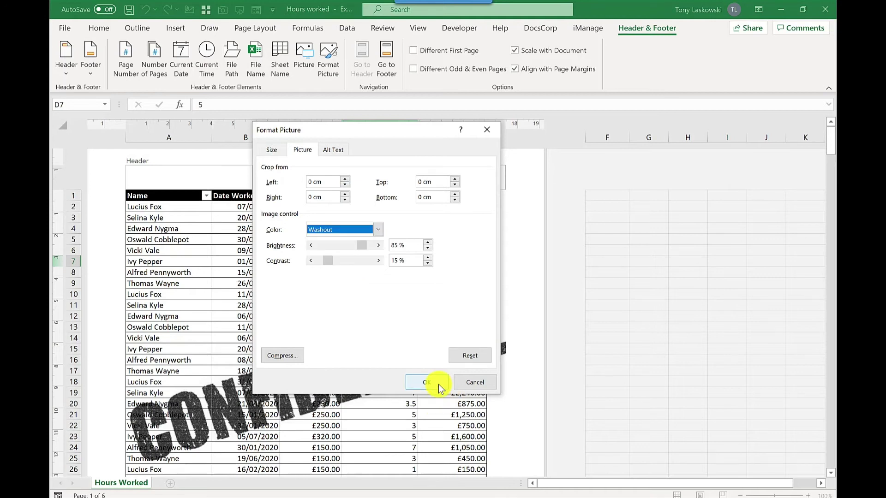
{"action": "left_click", "coordinate": [438, 384]}
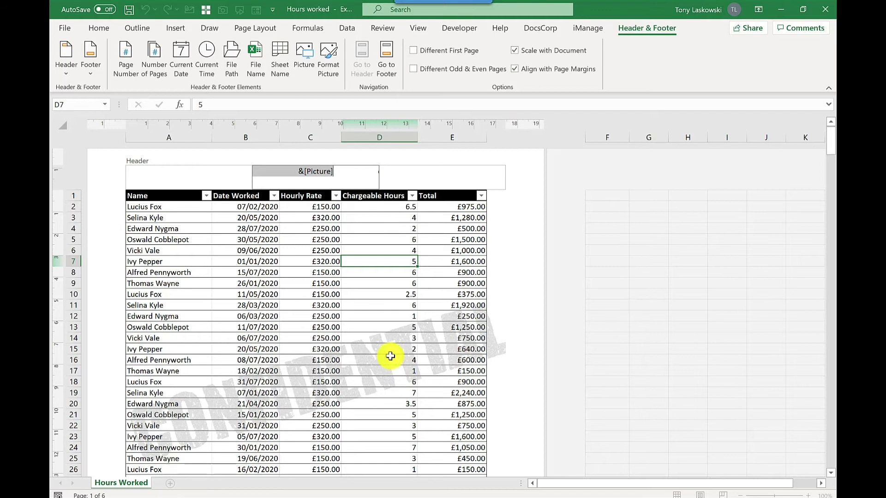
{"action": "left_click", "coordinate": [68, 26]}
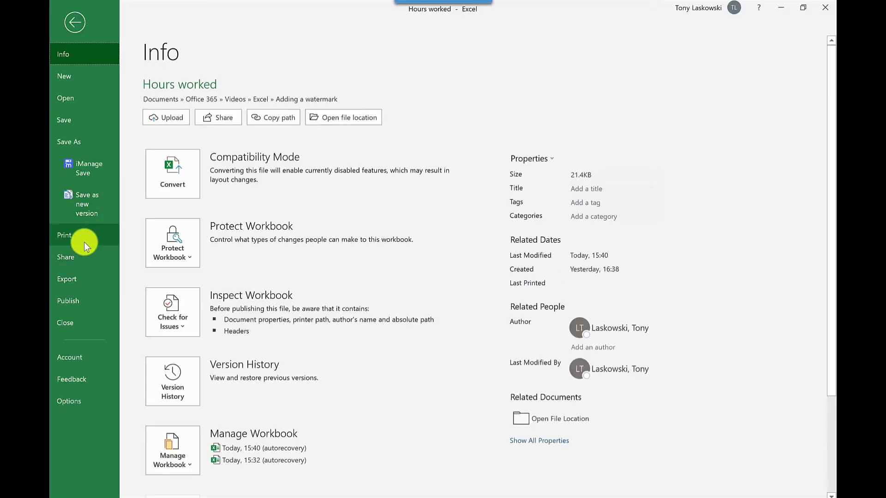
{"action": "left_click", "coordinate": [83, 242]}
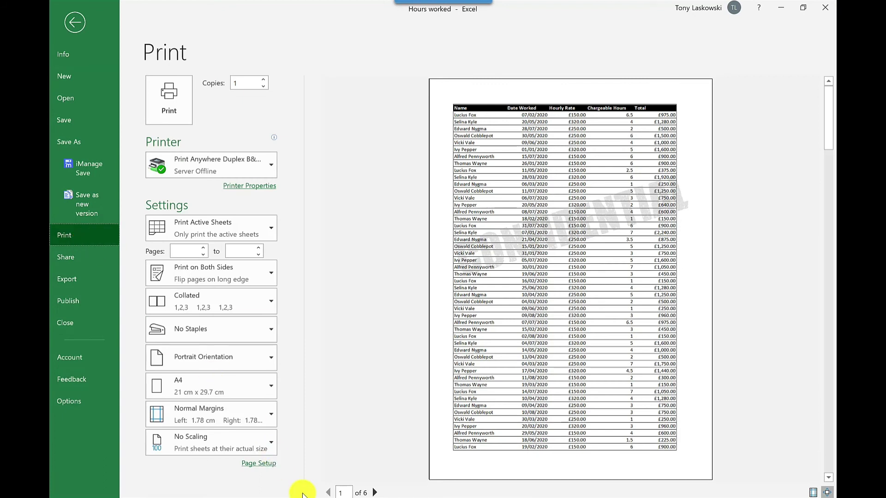
{"action": "left_click", "coordinate": [375, 492]}
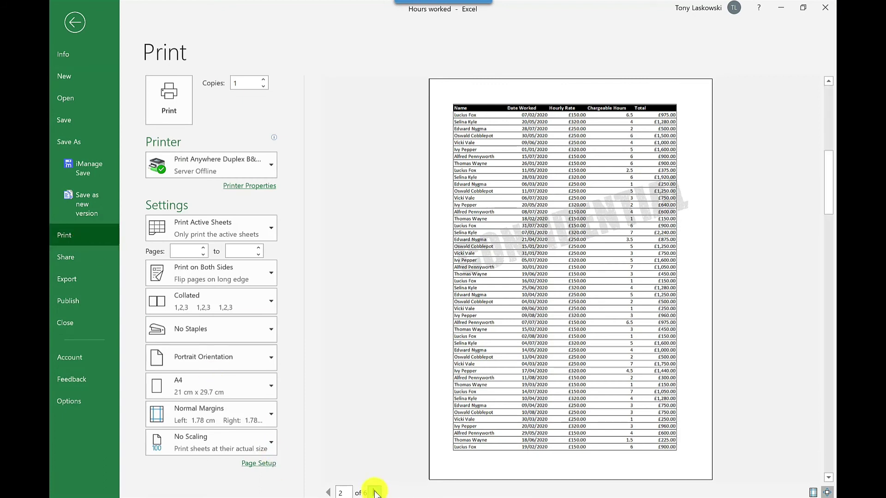
{"action": "left_click", "coordinate": [72, 25]}
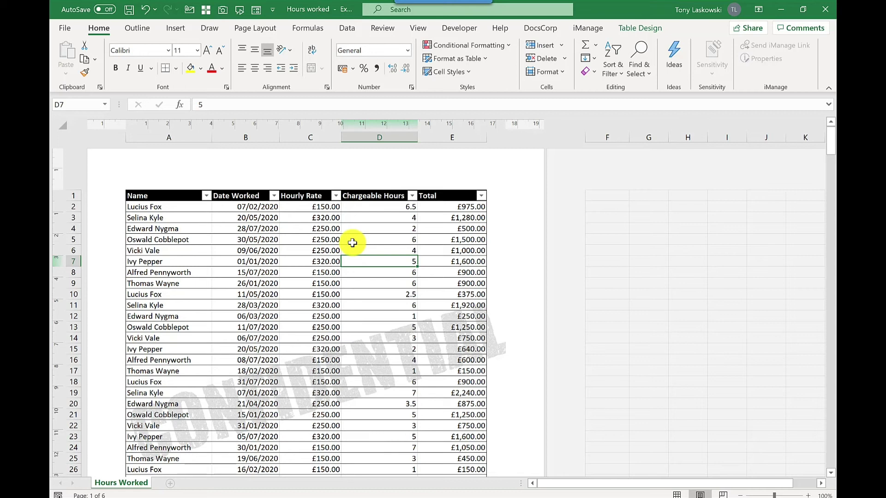
Step: Reopen the centre-header picture's colour settings to review its Grayscale, 85% brightness, 15% contrast values
{"action": "left_click", "coordinate": [327, 175]}
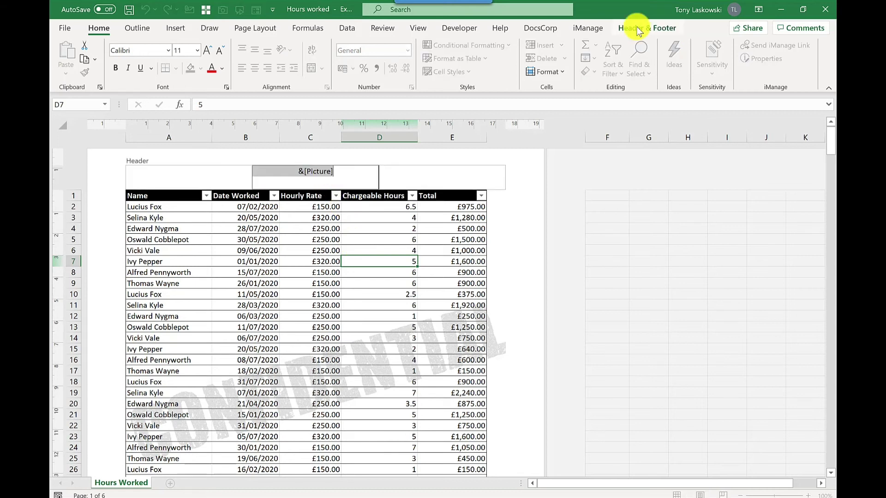
{"action": "left_click", "coordinate": [638, 28]}
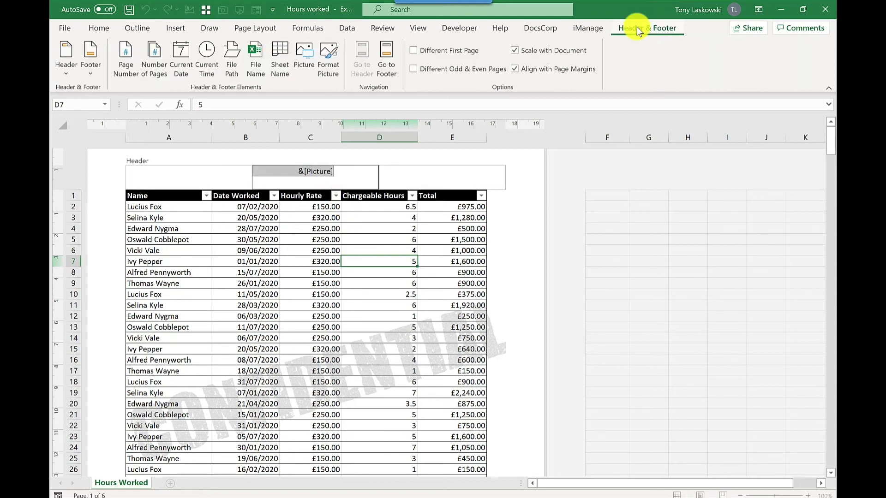
{"action": "left_click", "coordinate": [334, 76]}
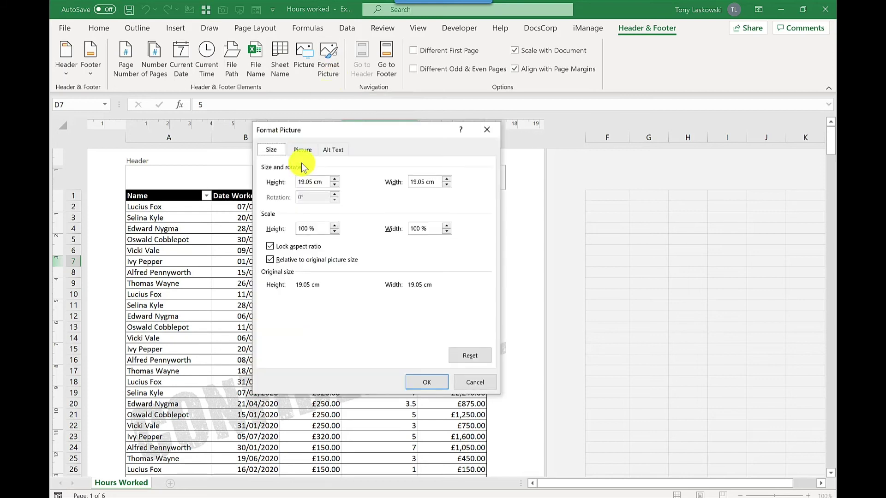
{"action": "left_click", "coordinate": [302, 154]}
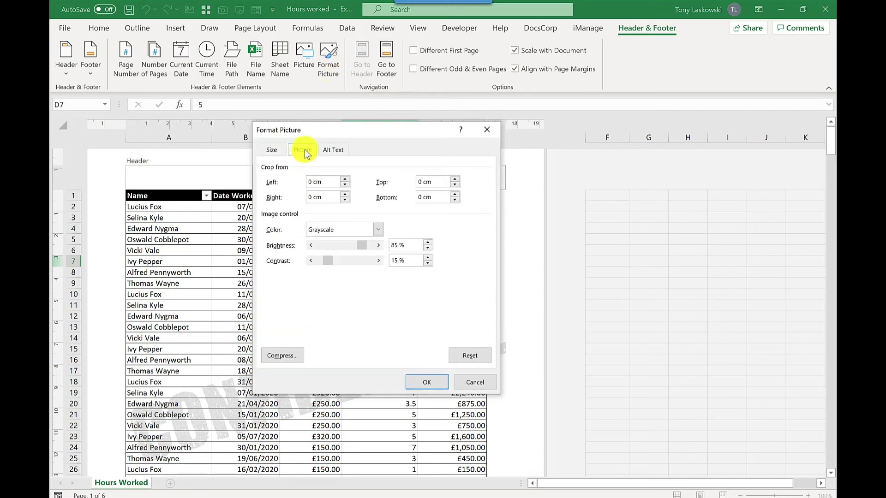
Step: Cancel Format Picture and delete the &[Picture] code from the centre header
{"action": "left_click", "coordinate": [471, 386]}
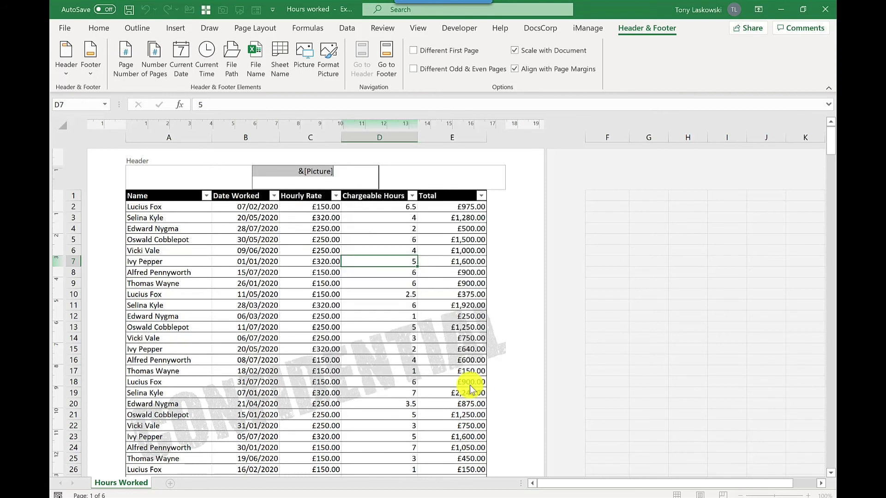
{"action": "left_click", "coordinate": [355, 175]}
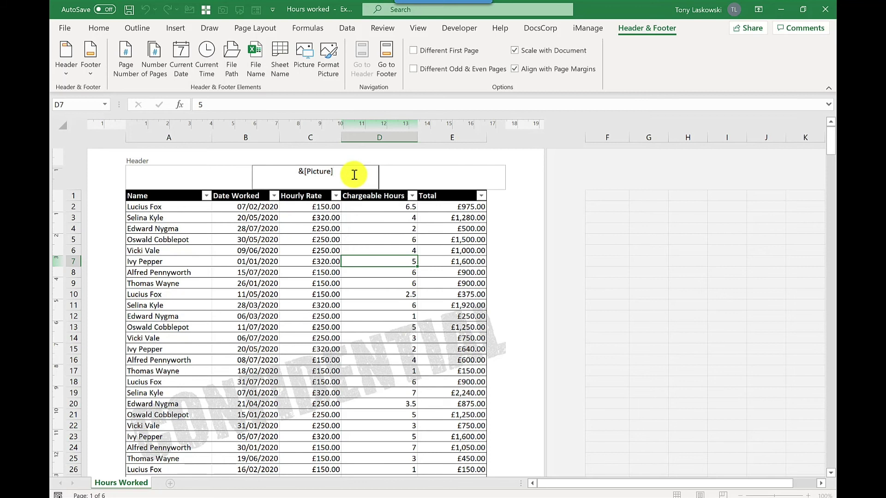
{"action": "key", "text": "BackSpace"}
{"action": "key", "text": "BackSpace"}
{"action": "key", "text": "BackSpace"}
{"action": "key", "text": "BackSpace"}
{"action": "key", "text": "BackSpace"}
{"action": "key", "text": "BackSpace"}
{"action": "key", "text": "BackSpace"}
{"action": "key", "text": "BackSpace"}
{"action": "key", "text": "BackSpace"}
{"action": "key", "text": "BackSpace"}
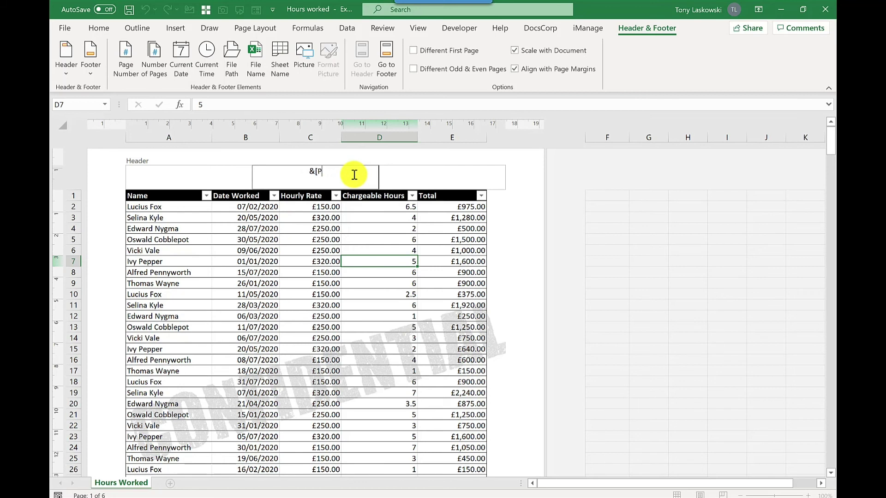
{"action": "left_click", "coordinate": [413, 183]}
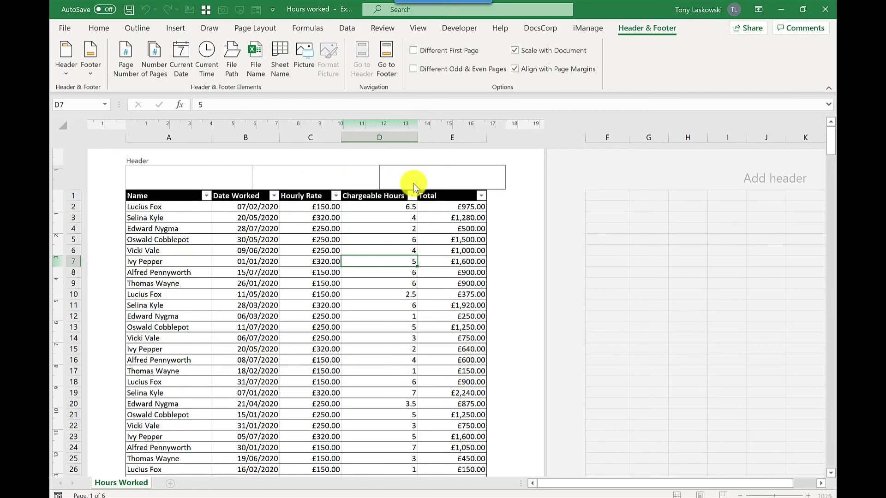